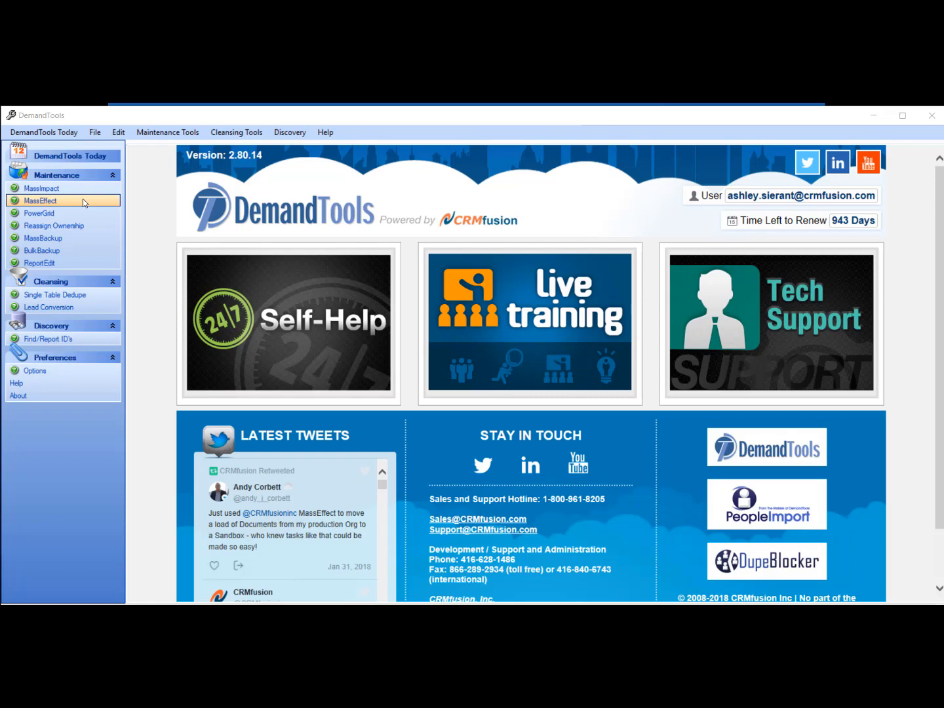
Open MassEffect and load the Lead worksheet of Lead Update1.xlsx from the Desktop as the incoming data source.
left_click(83, 202)
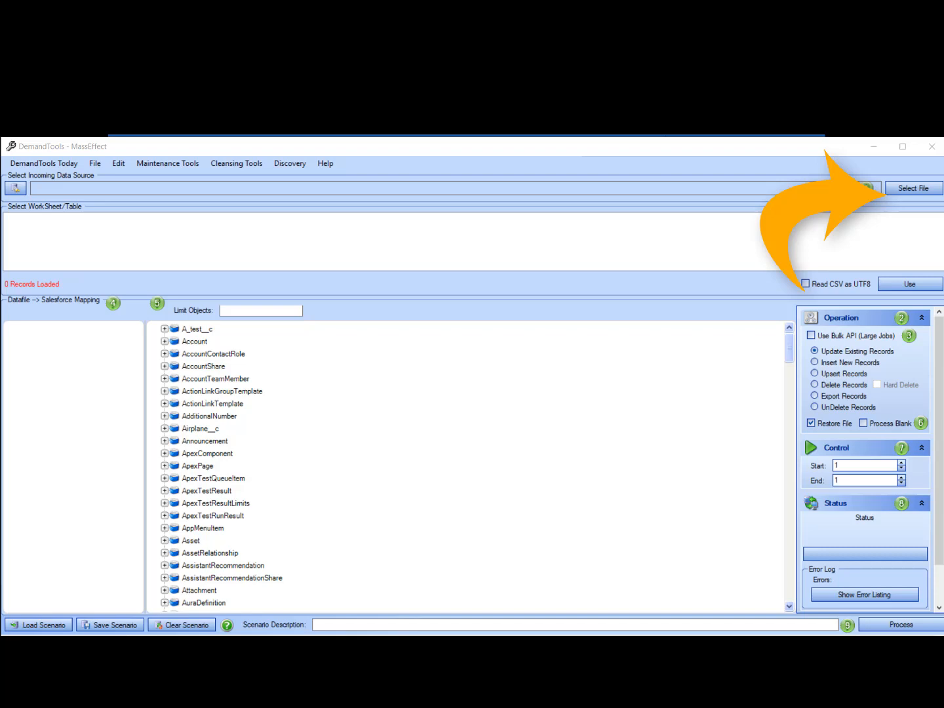
left_click(911, 188)
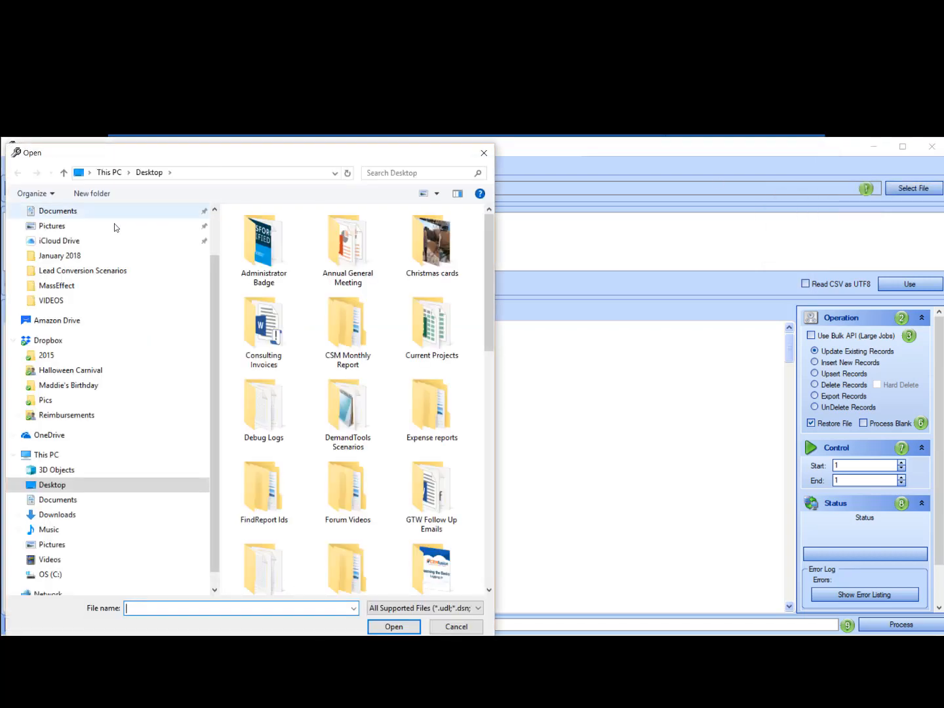
scroll(99, 250, "up", 2)
left_click(70, 238)
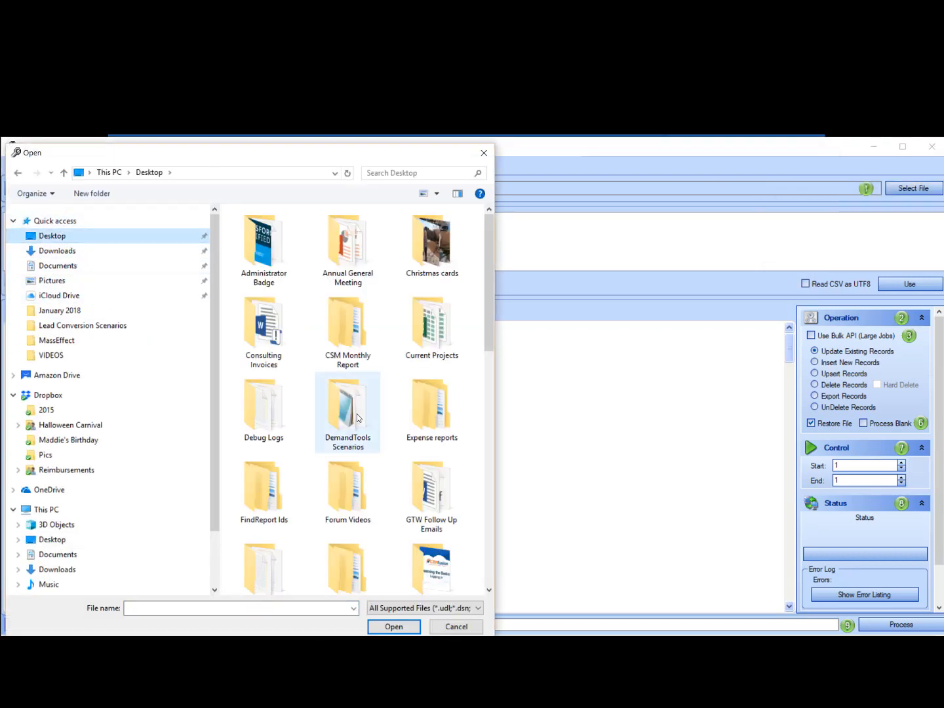
scroll(367, 440, "down", 10)
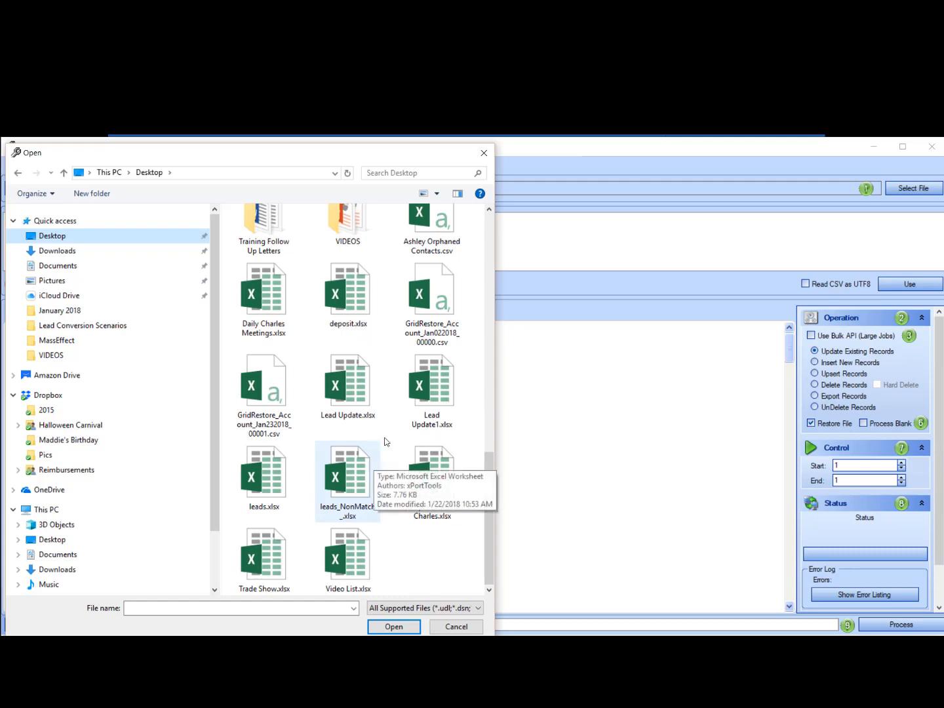
double_click(434, 388)
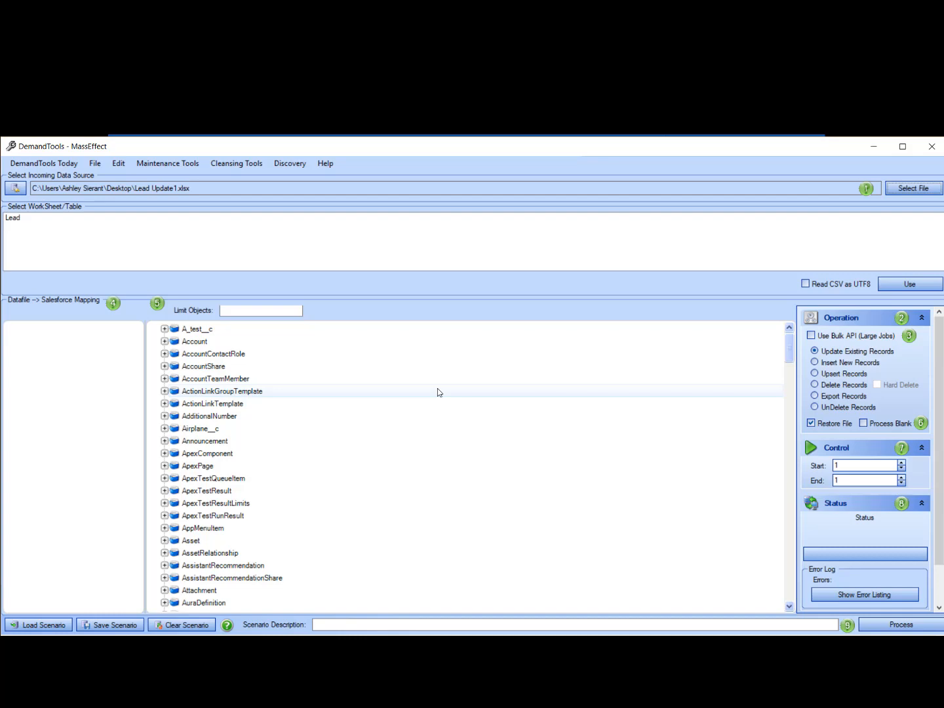
left_click(21, 221)
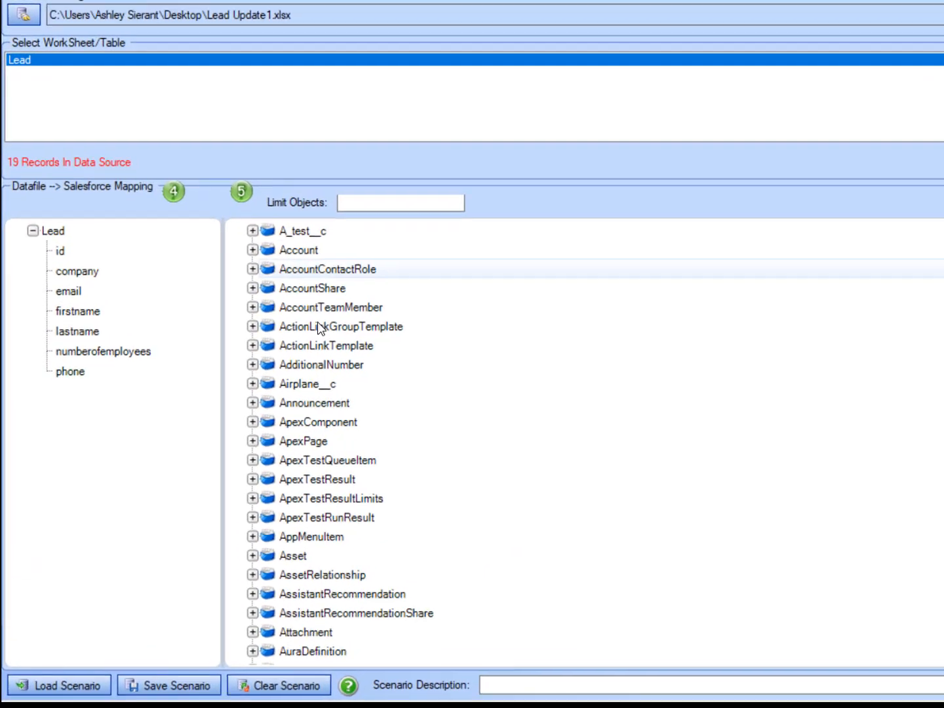
Expand the Lead object in the Salesforce mapping tree to show its fields.
scroll(236, 370, "down", 15)
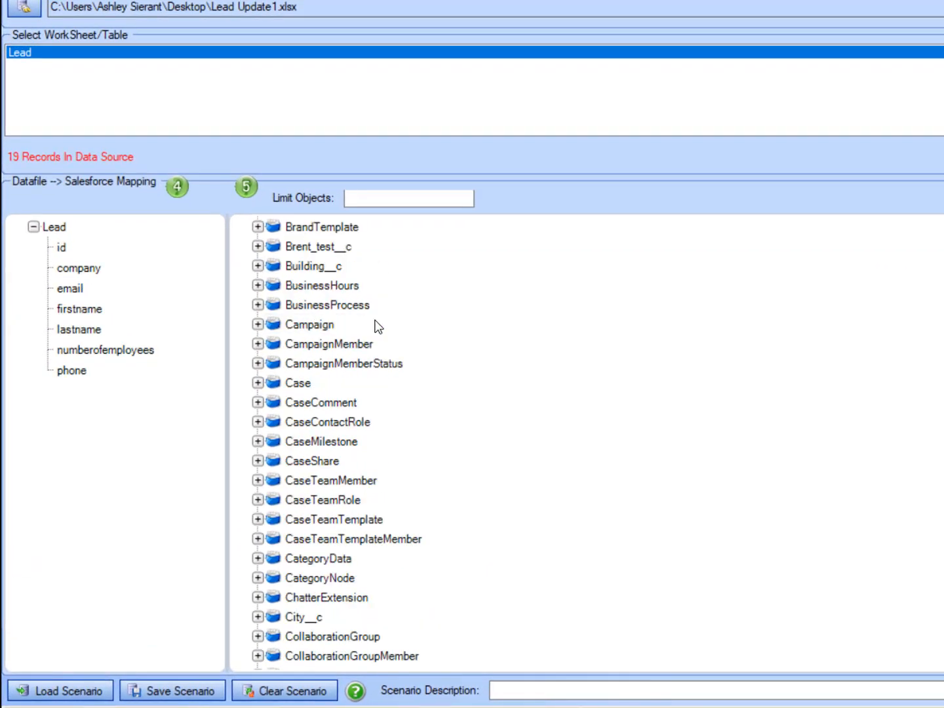
scroll(371, 344, "down", 20)
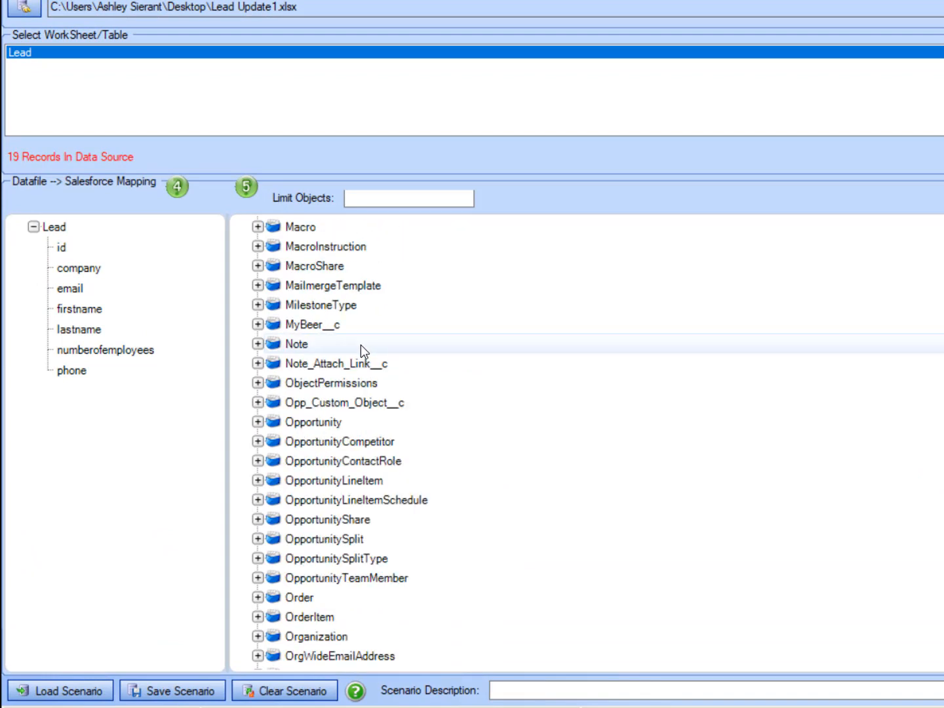
scroll(361, 346, "up", 10)
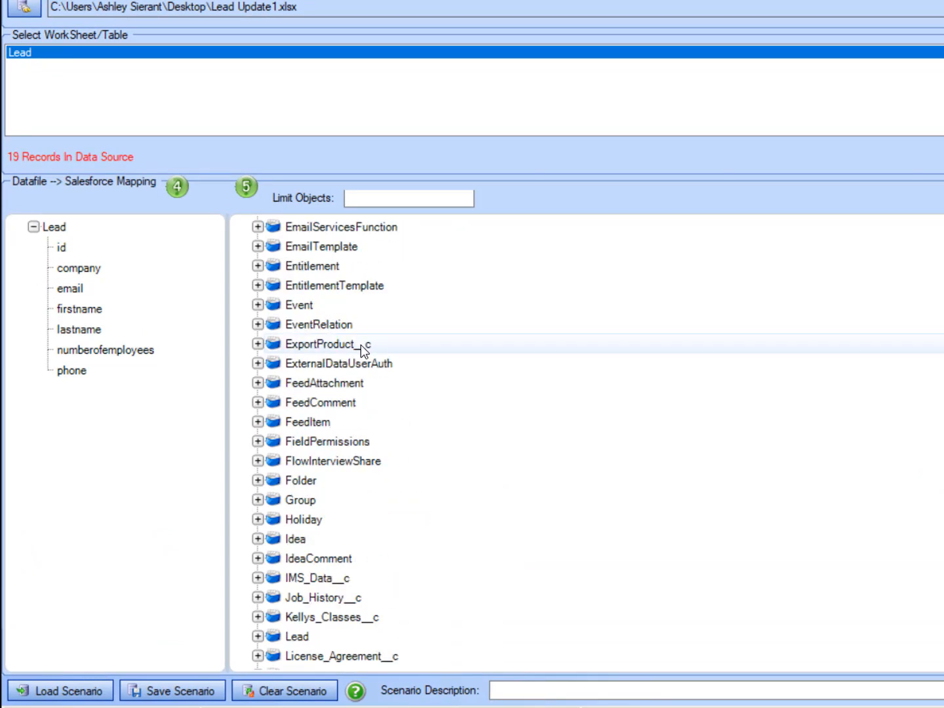
left_click(259, 636)
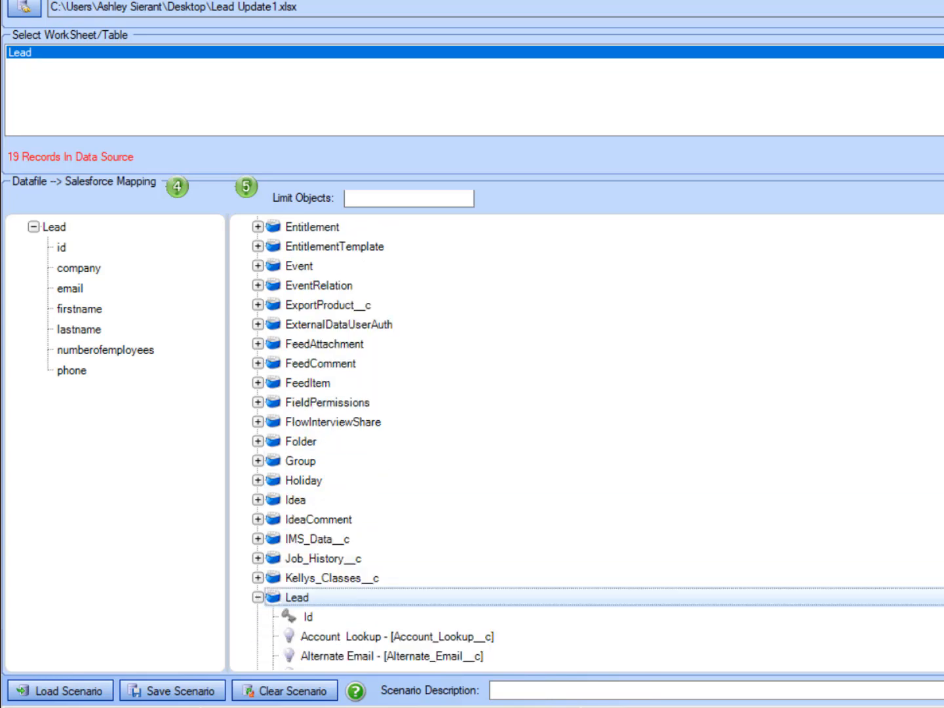
scroll(586, 443, "down", 7)
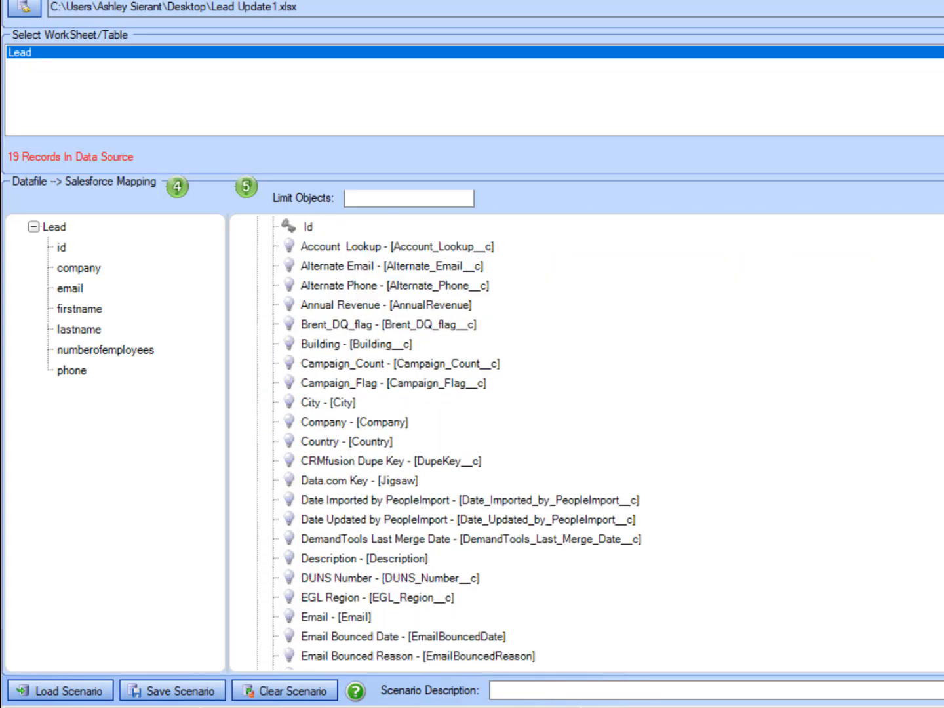
scroll(459, 427, "up", 1)
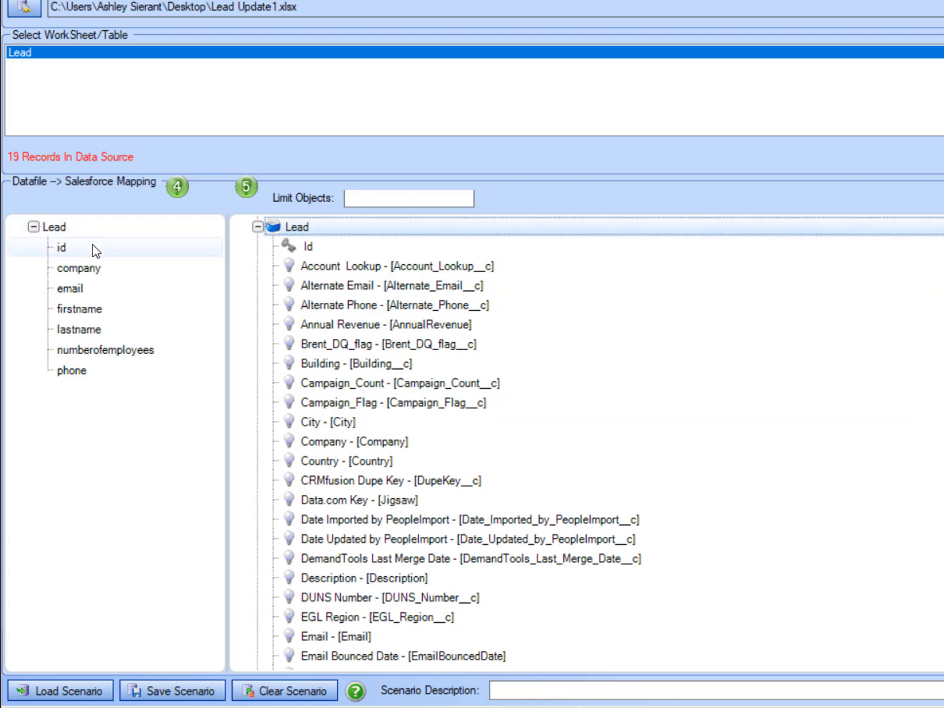
Map the id and company columns to the Lead object's Id and Company fields, and AutoMap the remaining columns.
left_click_drag(94, 246, 313, 247)
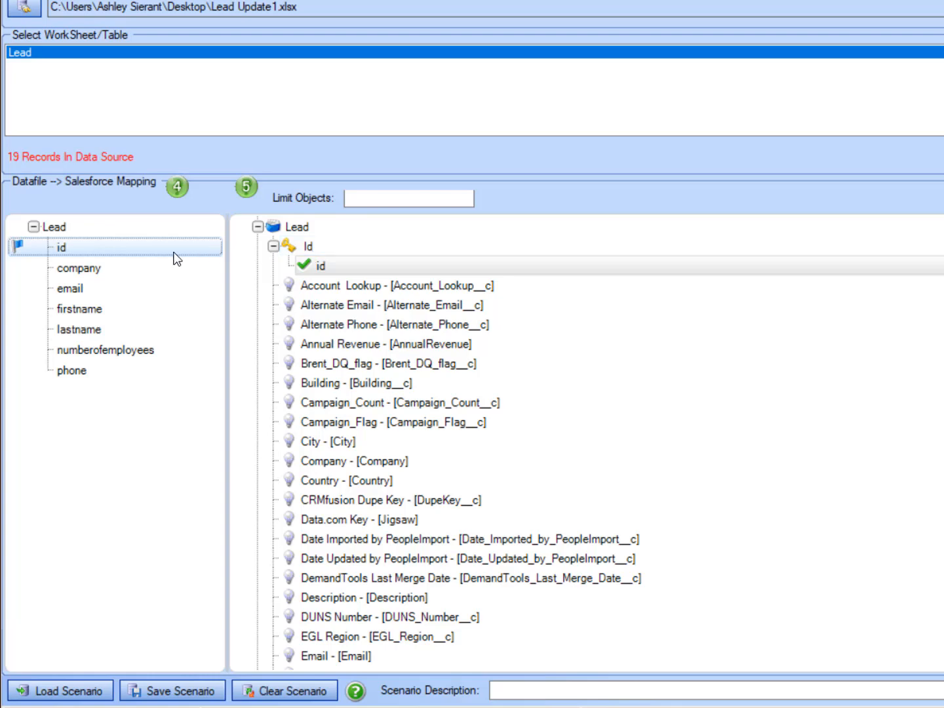
left_click_drag(69, 269, 332, 460)
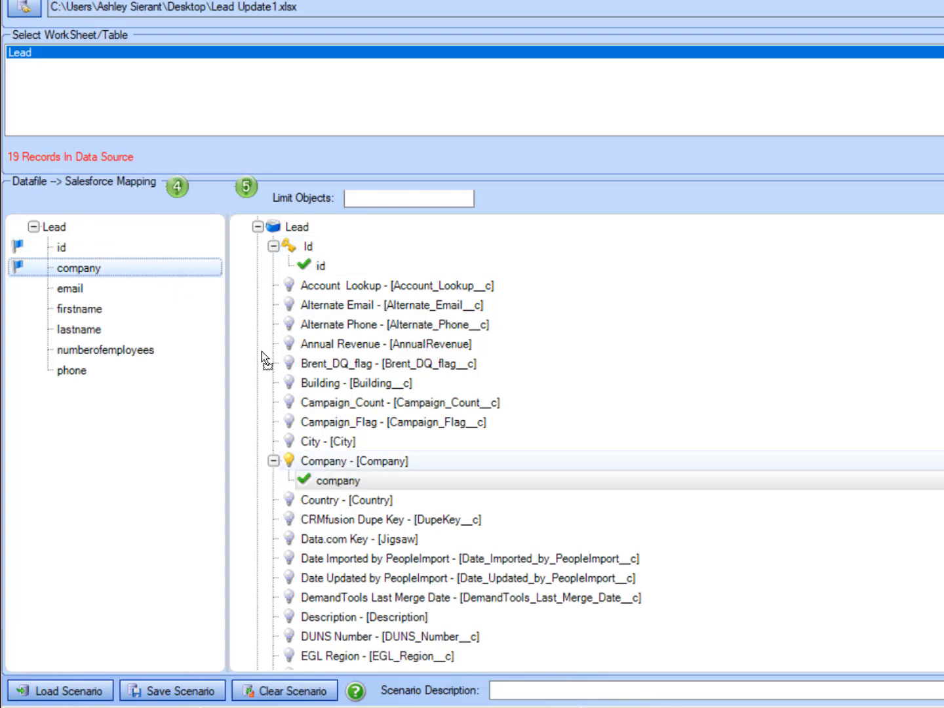
right_click(298, 232)
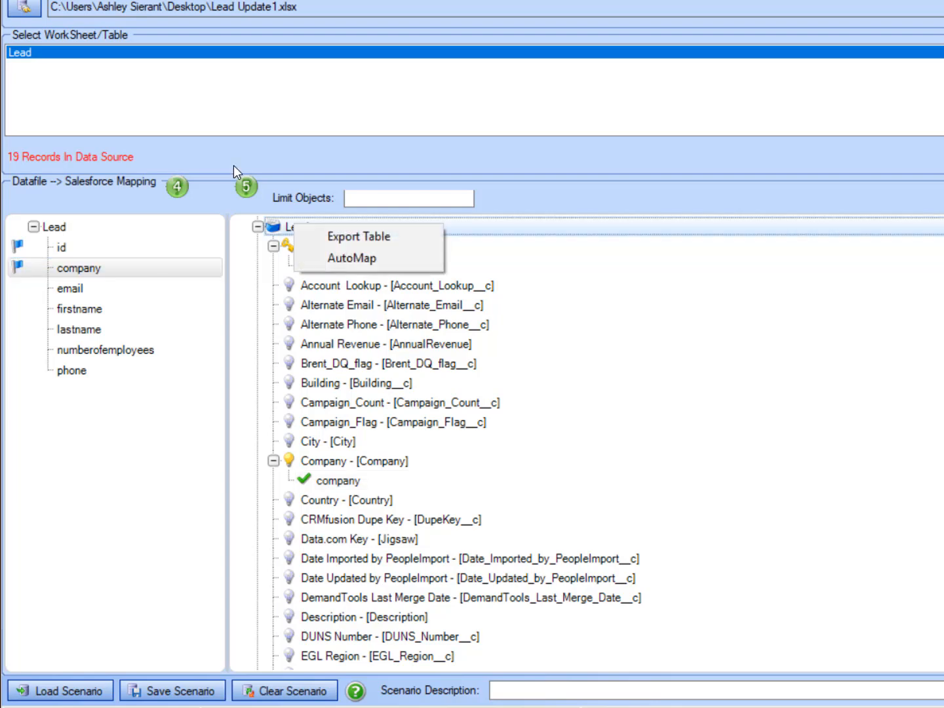
left_click(341, 255)
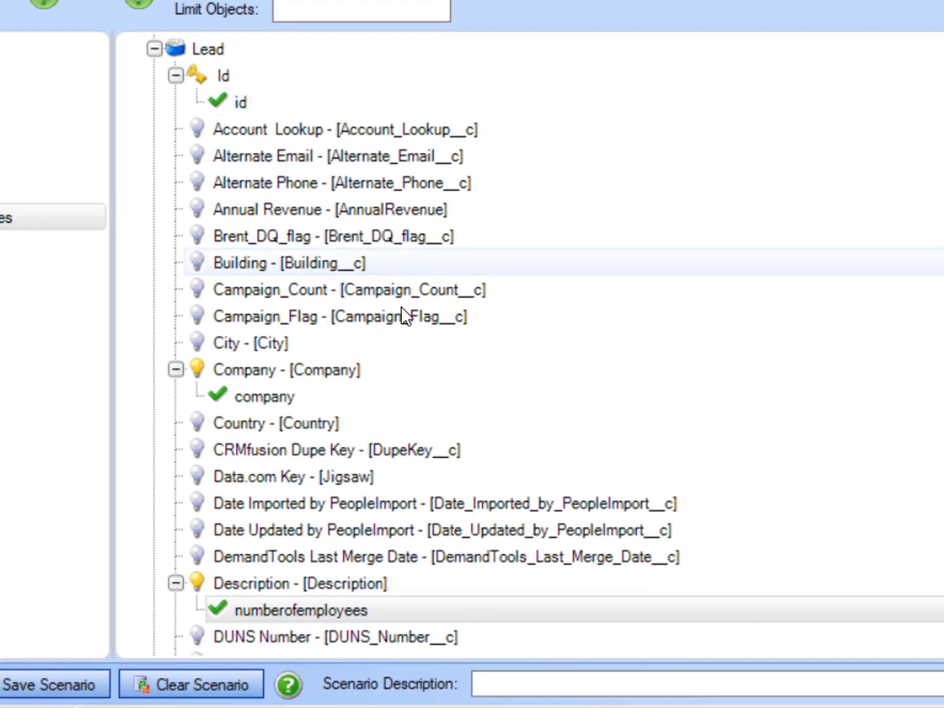
Set the company mapping to update only if empty in Salesforce, and Description's numberofemployees mapping to merge with existing values.
right_click(308, 406)
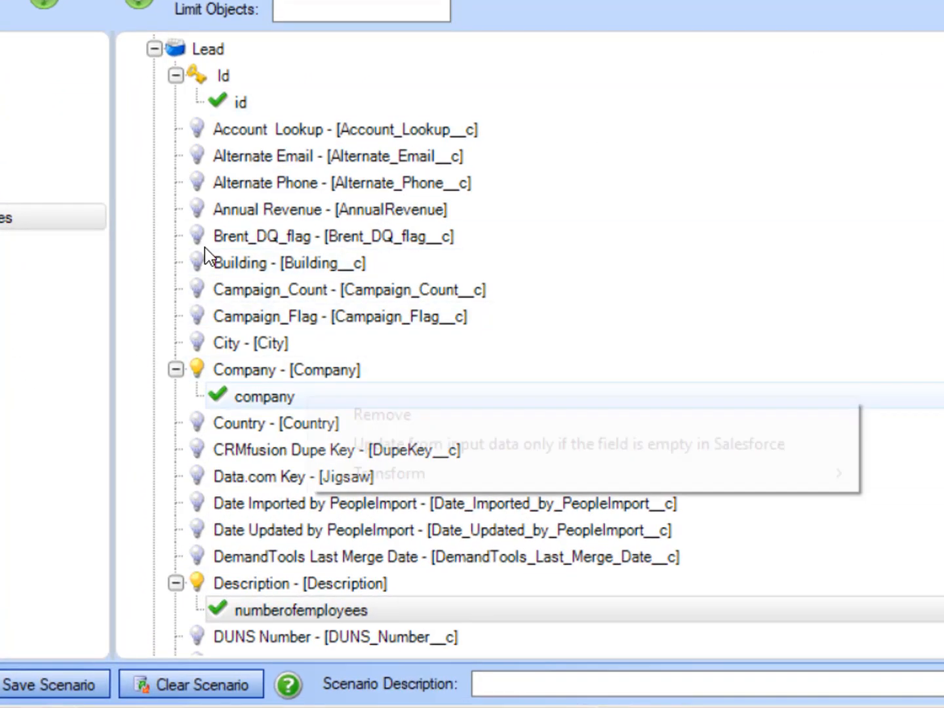
left_click(791, 445)
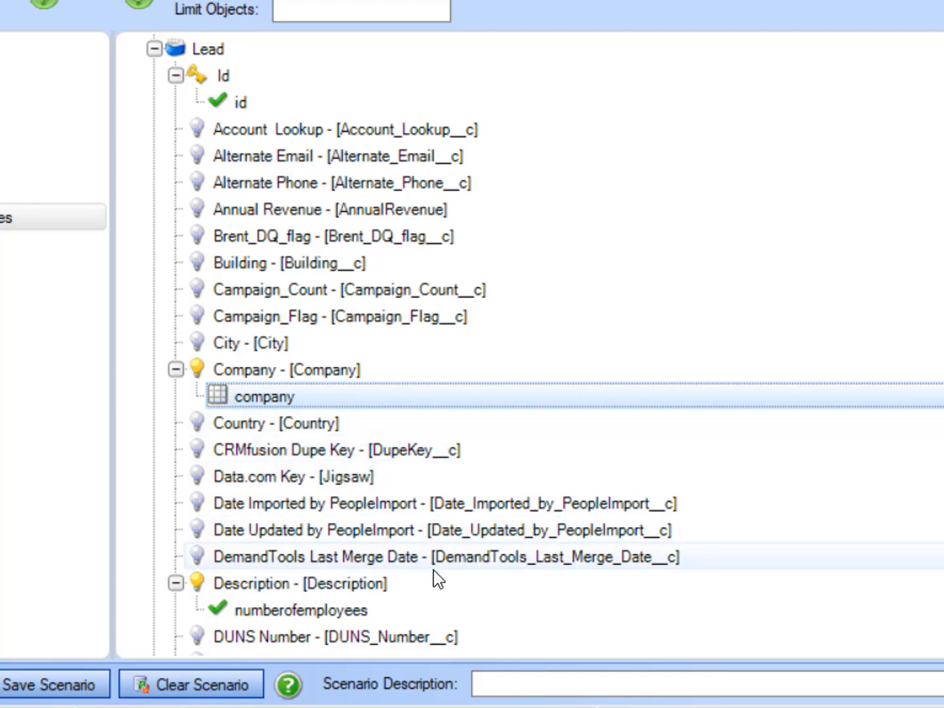
right_click(382, 610)
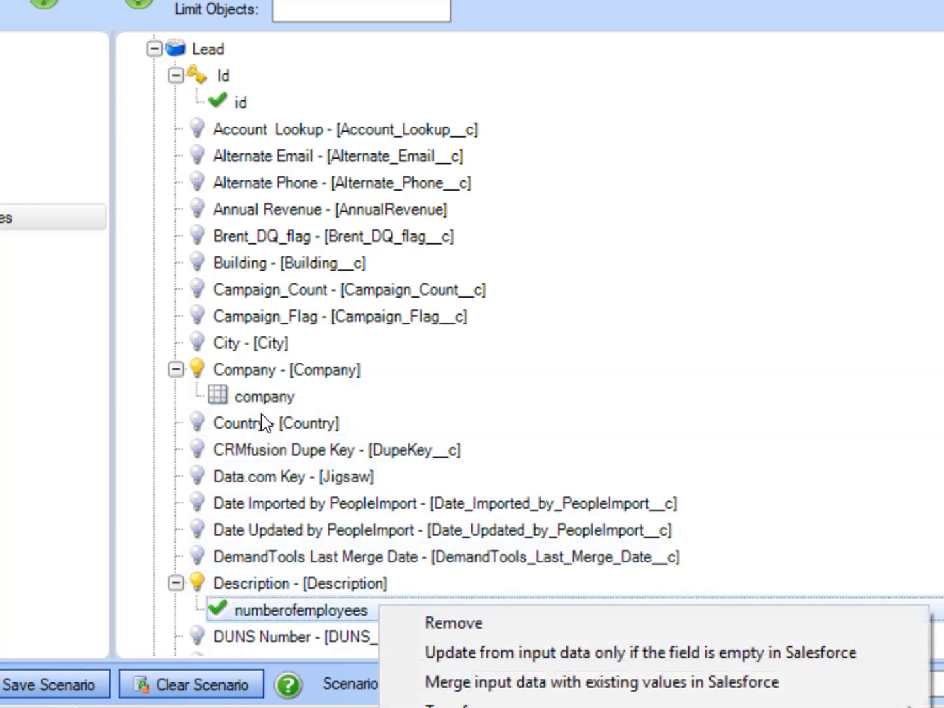
left_click(684, 688)
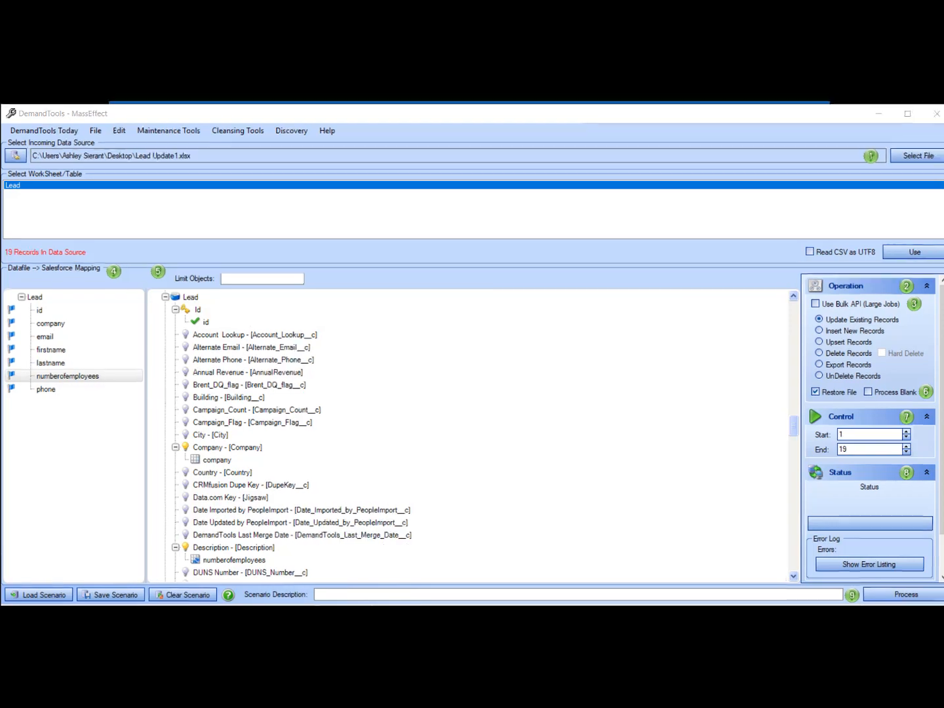
Add a constant of **Empty Value** to the Lead Source field.
scroll(469, 433, "down", 9)
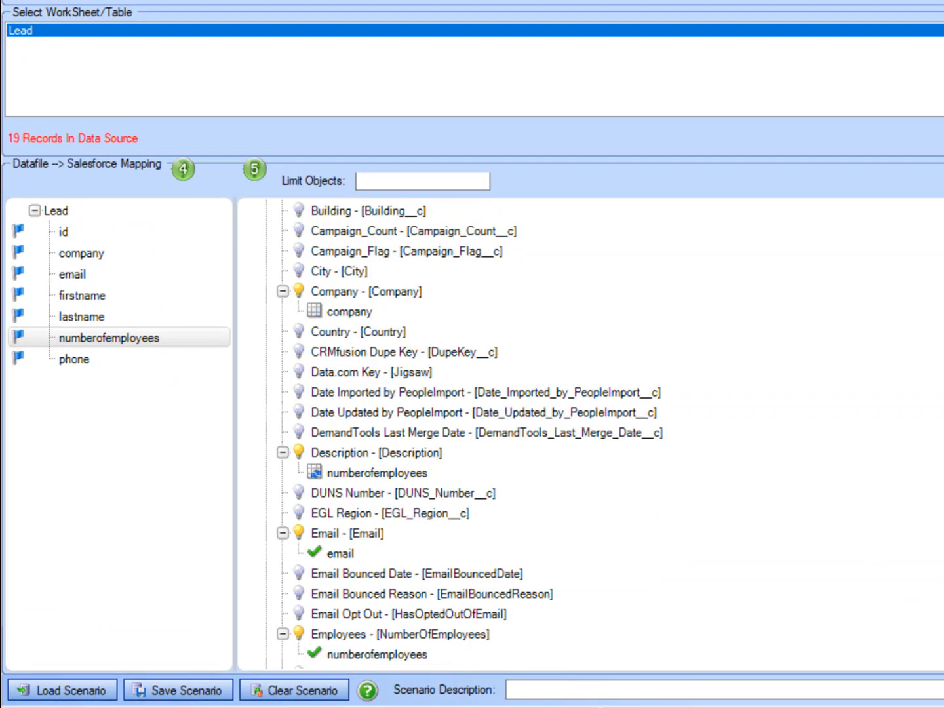
scroll(498, 559, "up", 1)
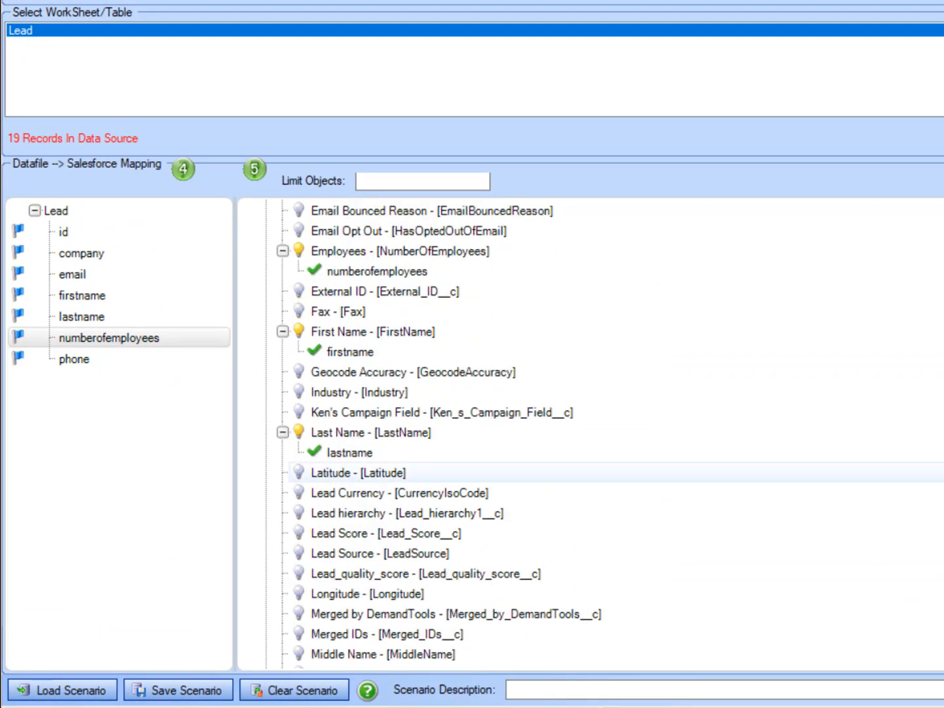
right_click(483, 558)
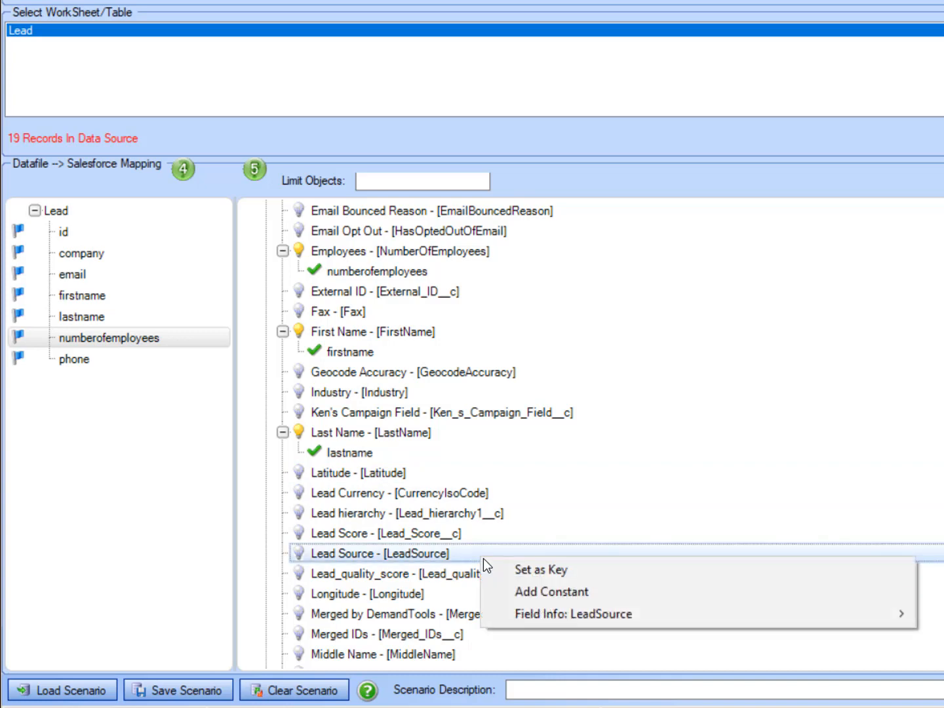
left_click(606, 591)
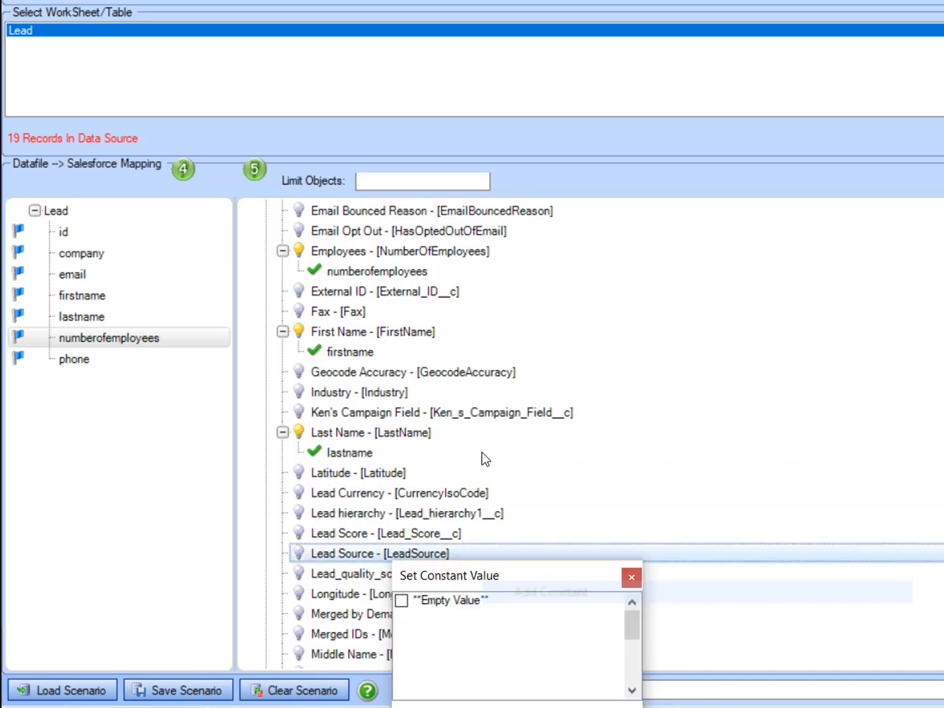
left_click(476, 599)
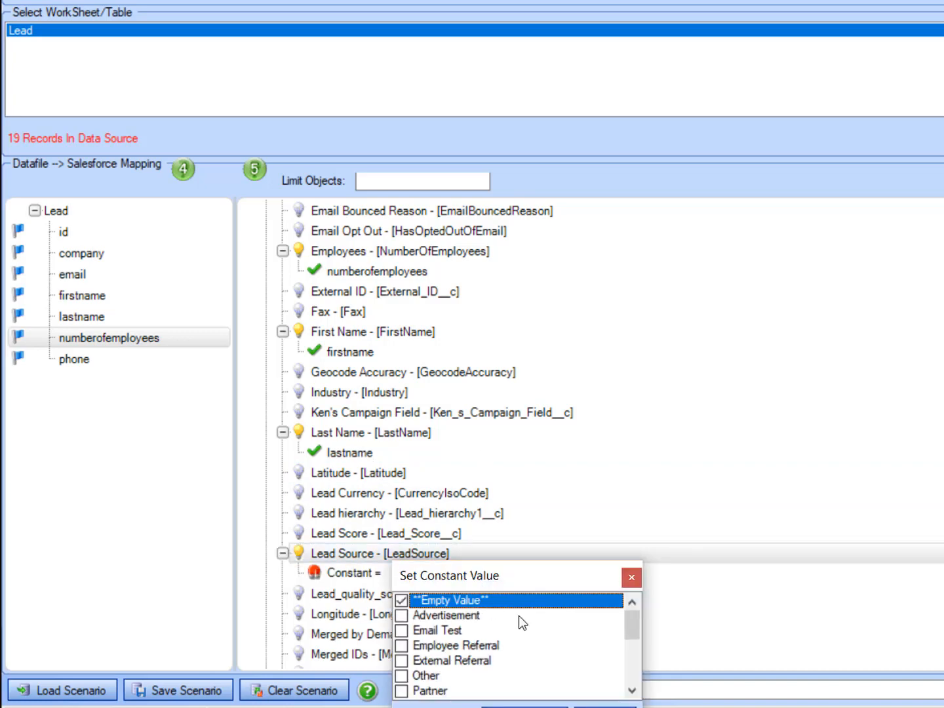
left_click(430, 555)
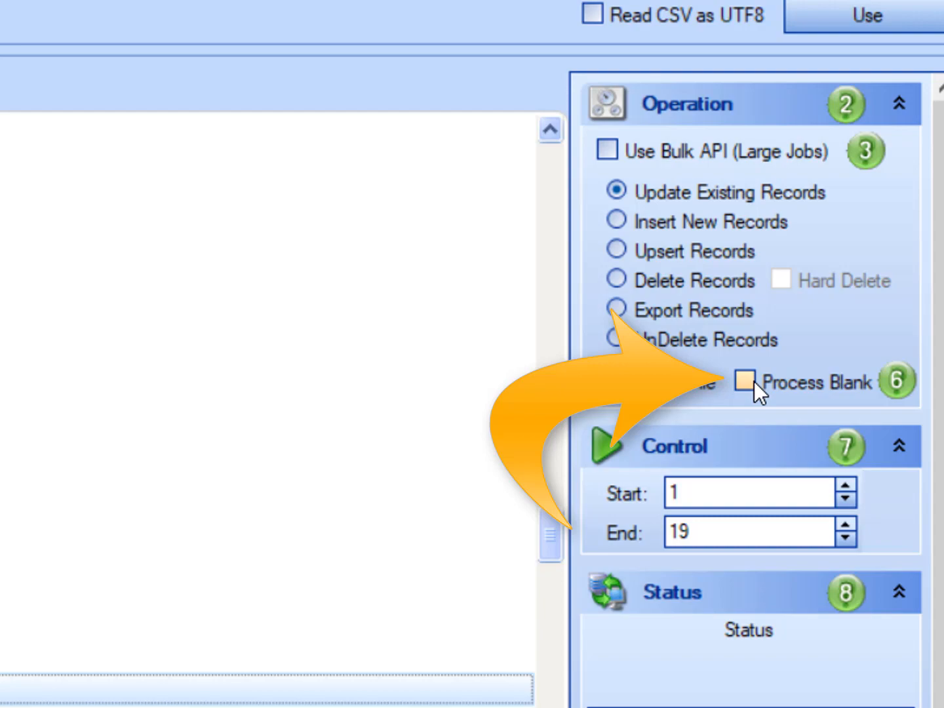
Enable Process Blank for the Lead update and process records 1 to 19, accepting both confirmations.
left_click(754, 381)
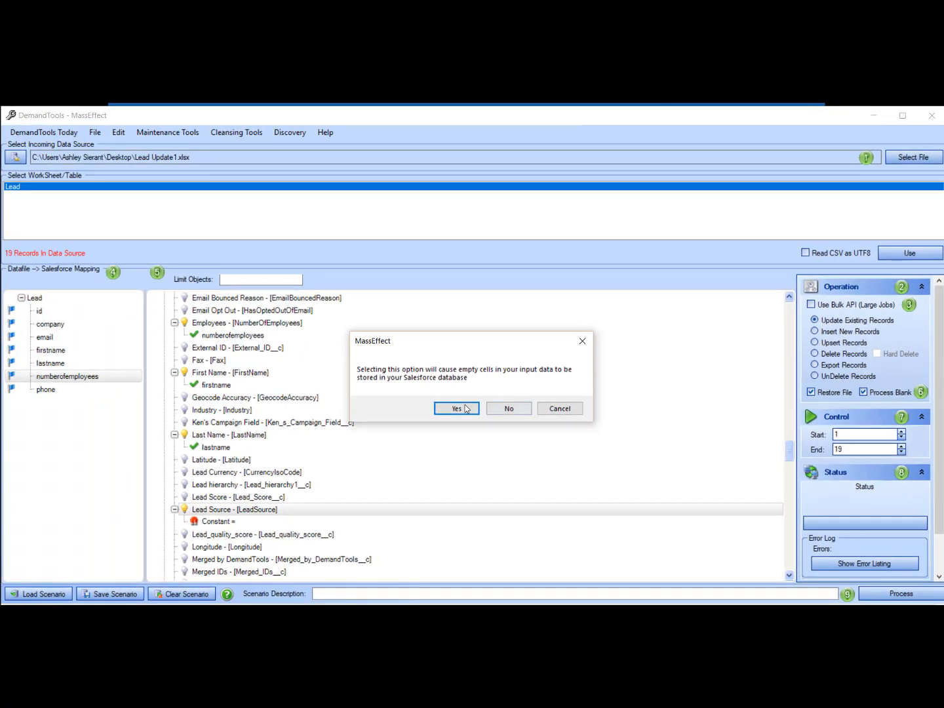
left_click(456, 410)
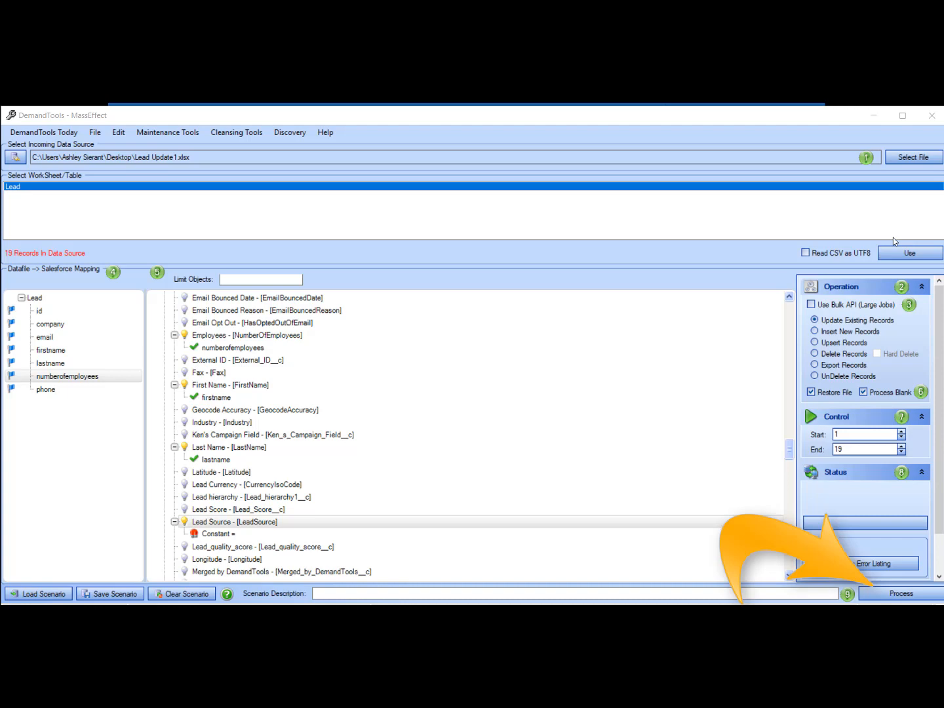
left_click(914, 595)
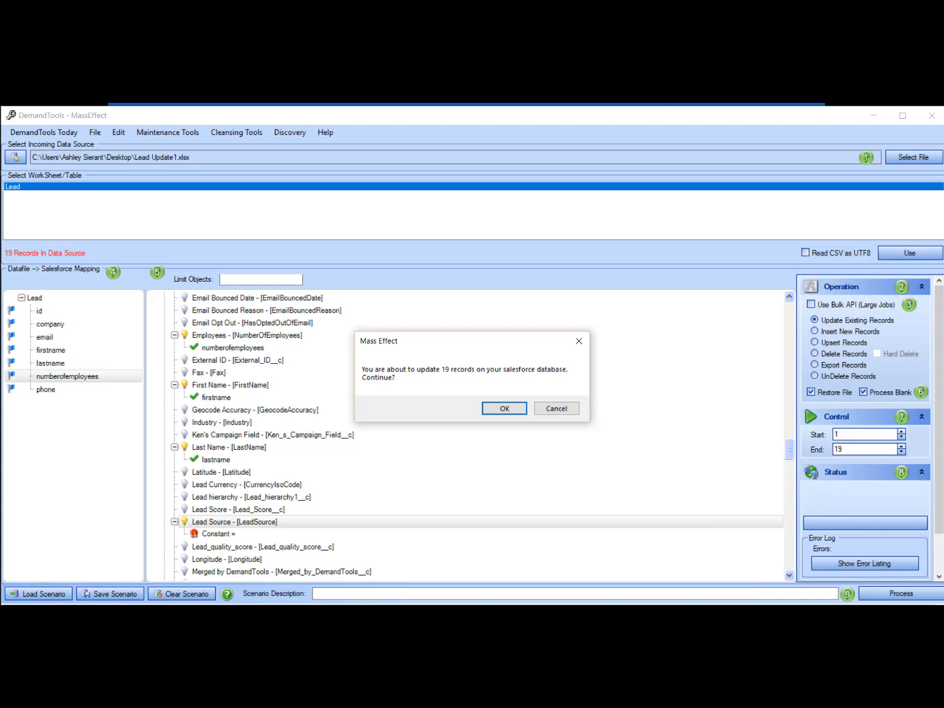
left_click(494, 409)
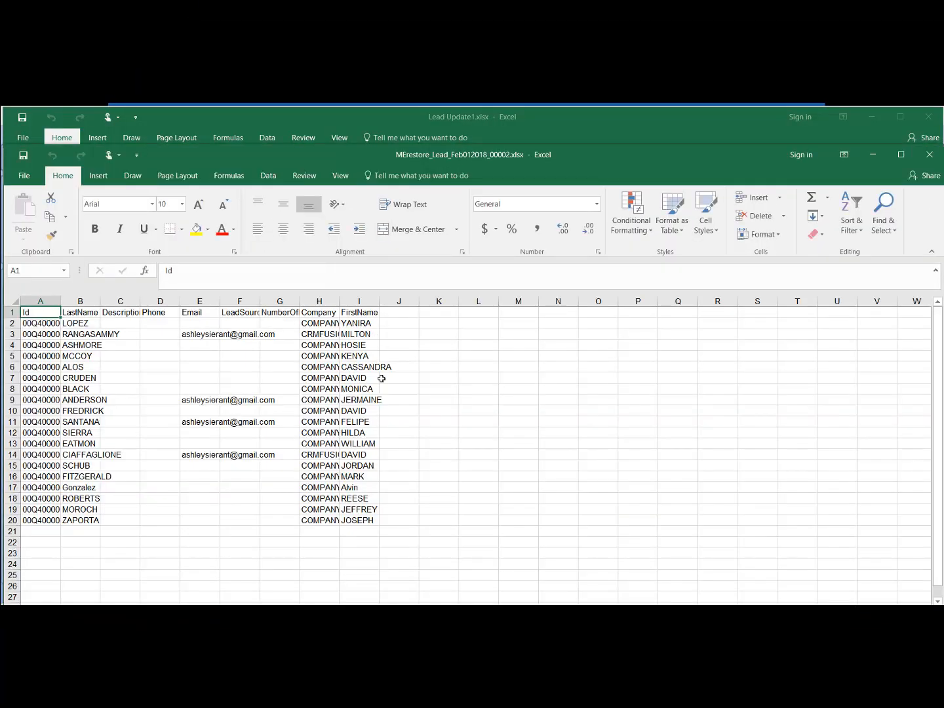
Close the MErestore_Lead_Feb012018_00002.xlsx workbook and minimize Lead Update1.xlsx to return to MassEffect.
left_click(929, 155)
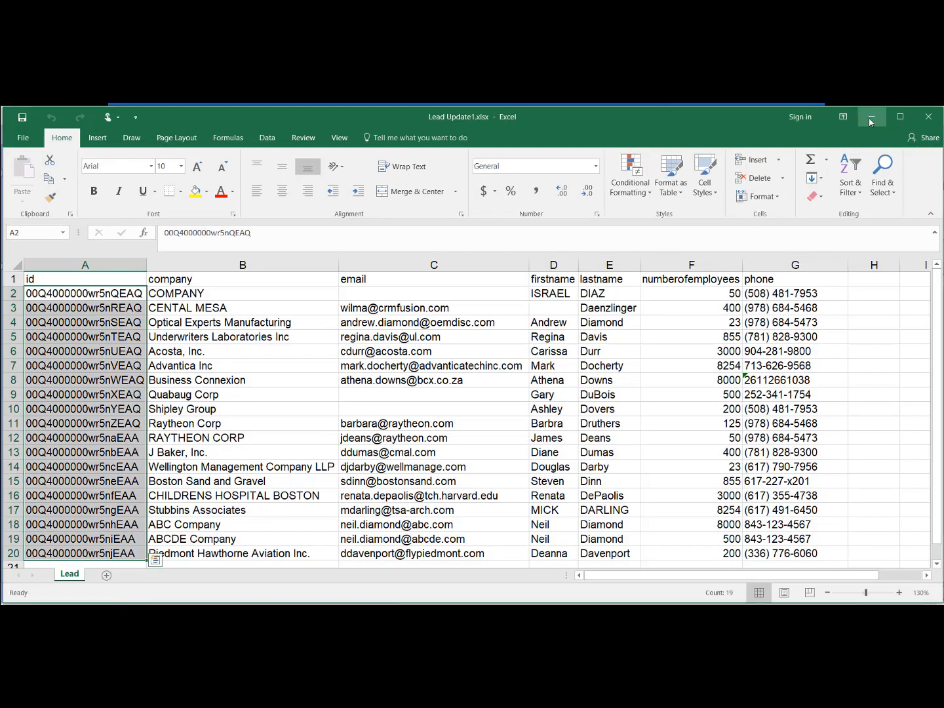
left_click(870, 122)
left_click(257, 360)
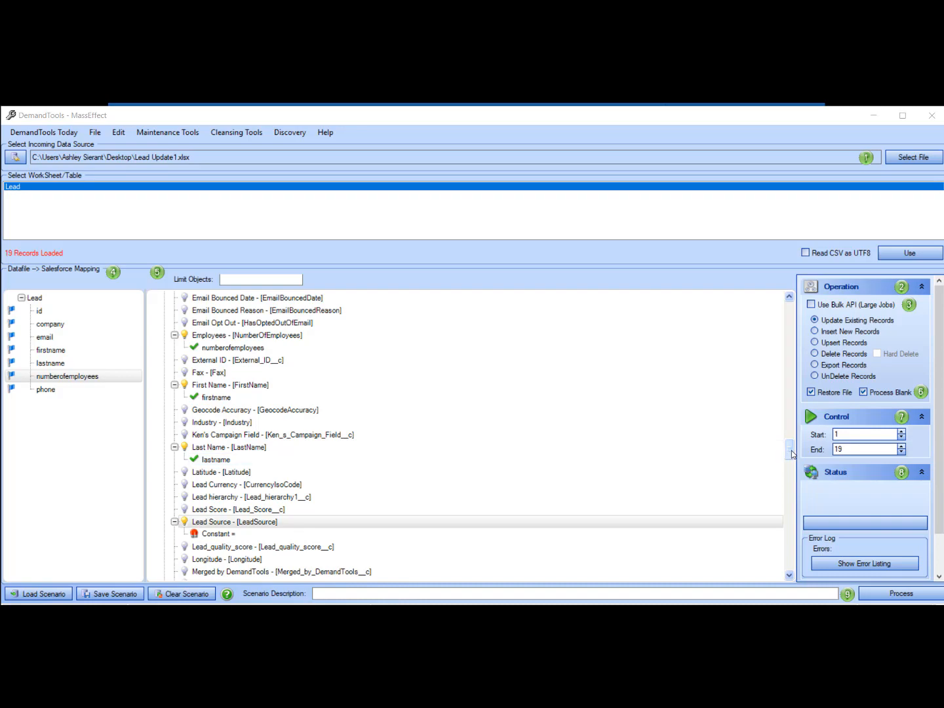
Set the Lead object's Email field as the matching key and accept using a non-ID field.
left_click_drag(790, 451, 790, 449)
scroll(633, 386, "up", 2)
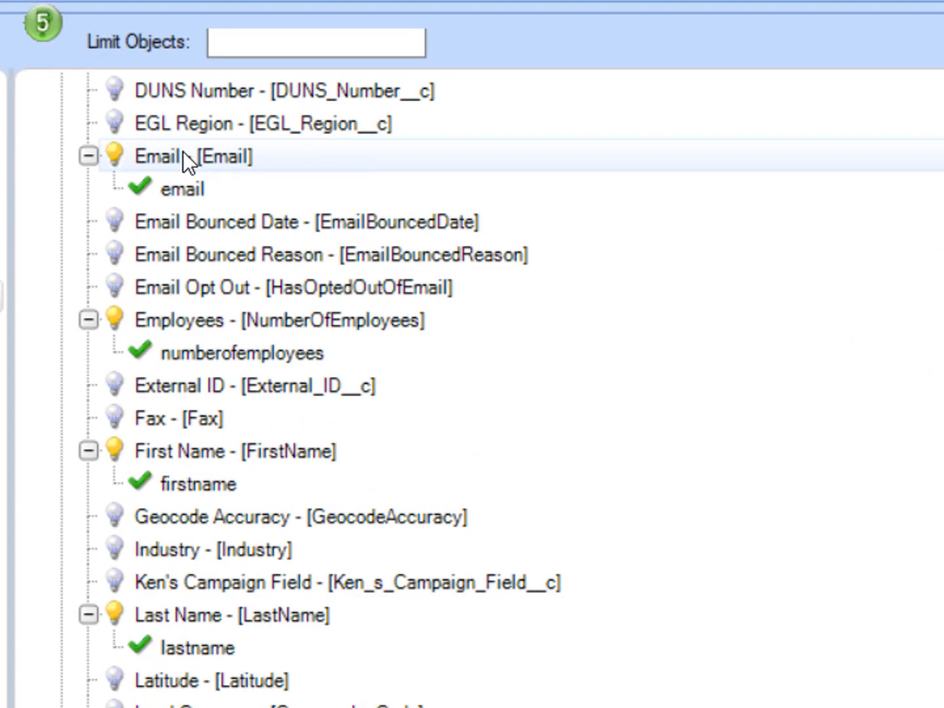
right_click(183, 152)
left_click(216, 168)
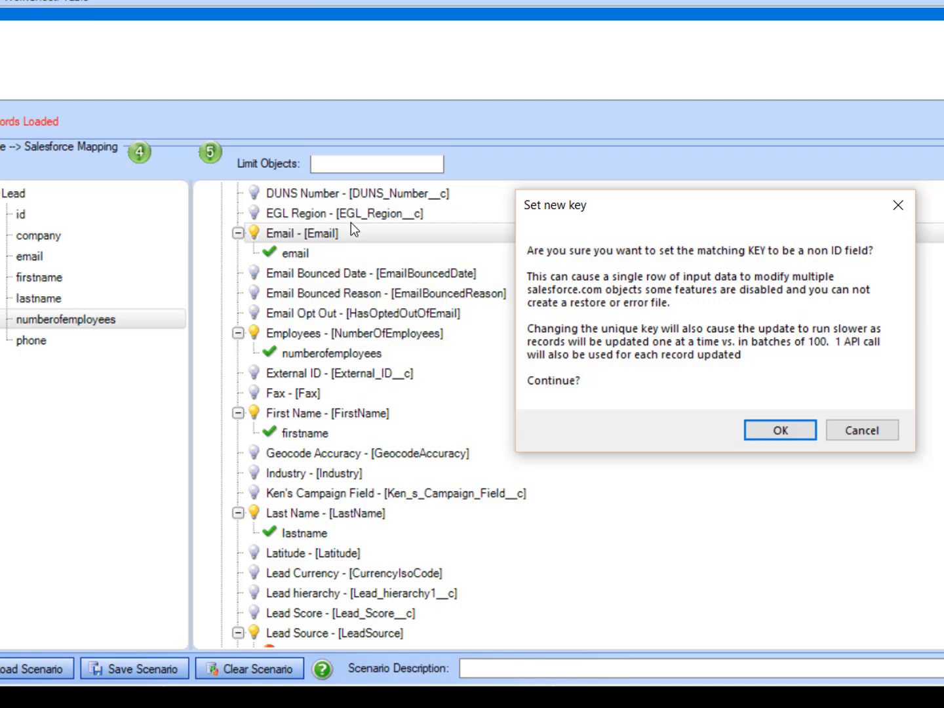
left_click(780, 430)
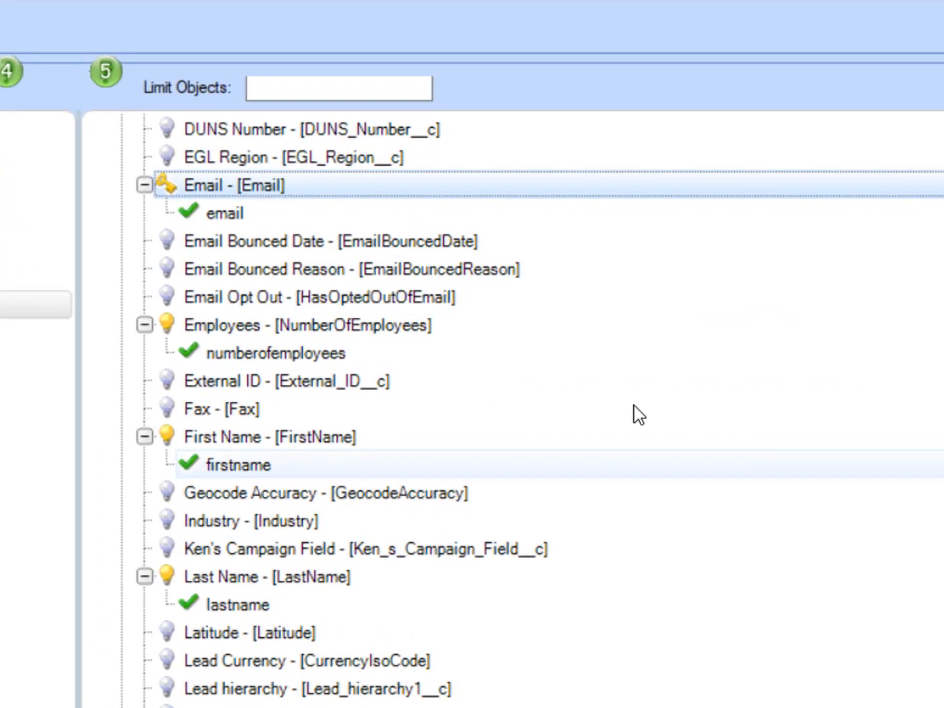